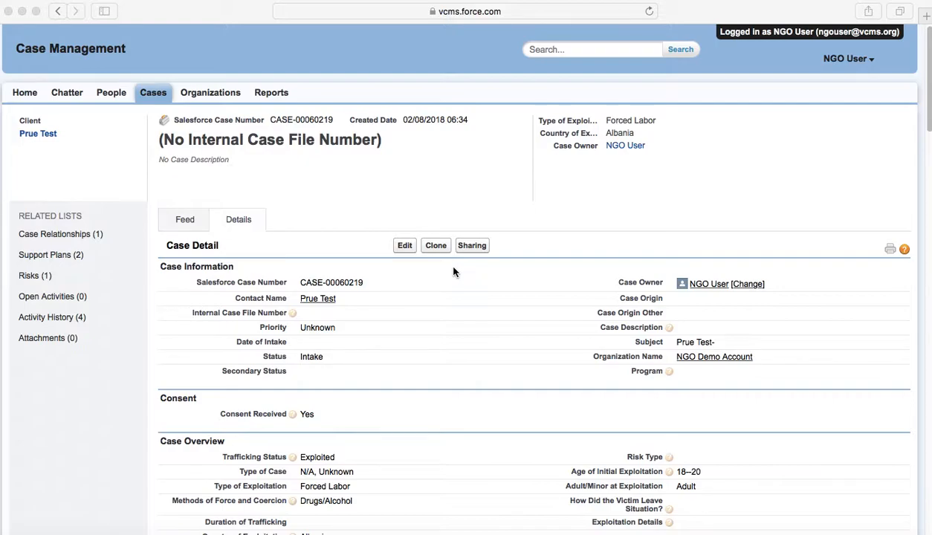
mouse_move(311, 301)
scroll(246, 310, down, 5)
scroll(246, 309, up, 5)
click(186, 224)
click(187, 225)
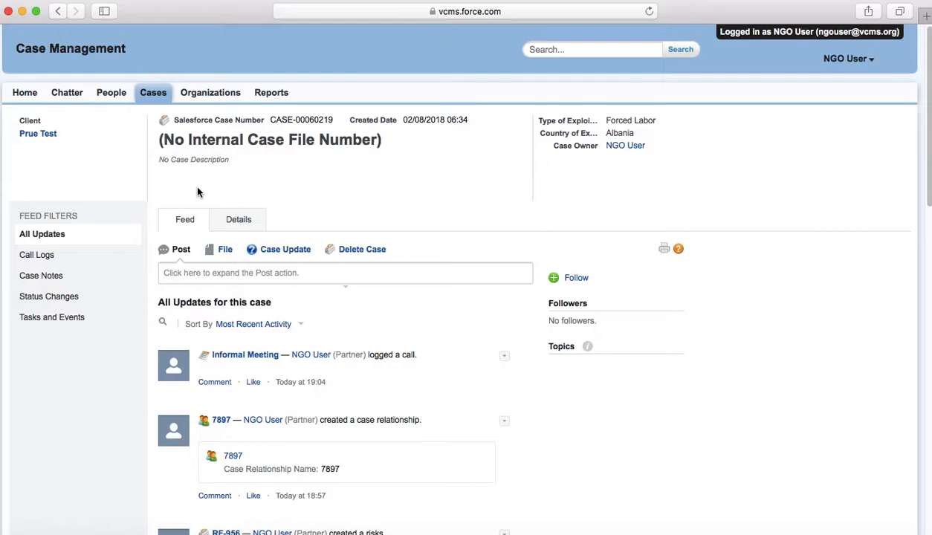
- Start a new Case Update entry from the case feed
click(286, 250)
scroll(287, 319, down, 5)
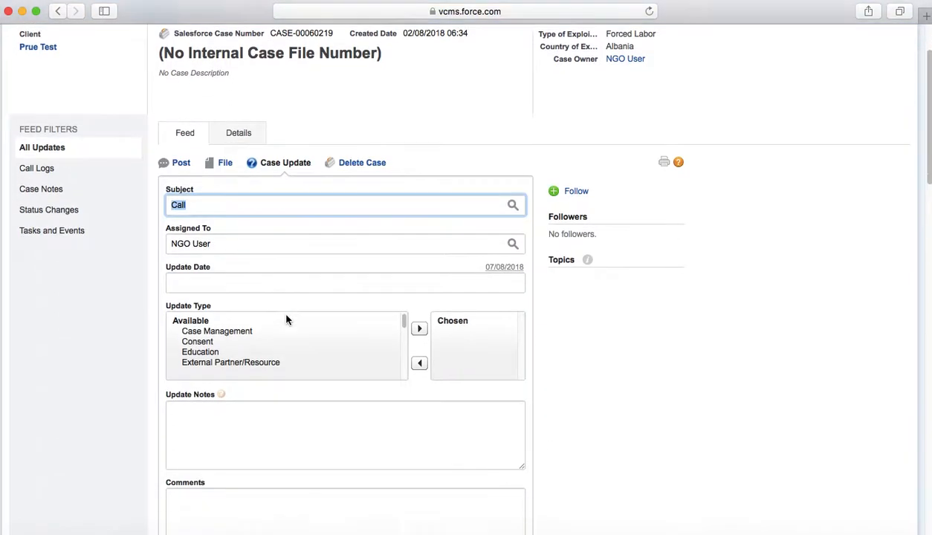
scroll(277, 397, down, 3)
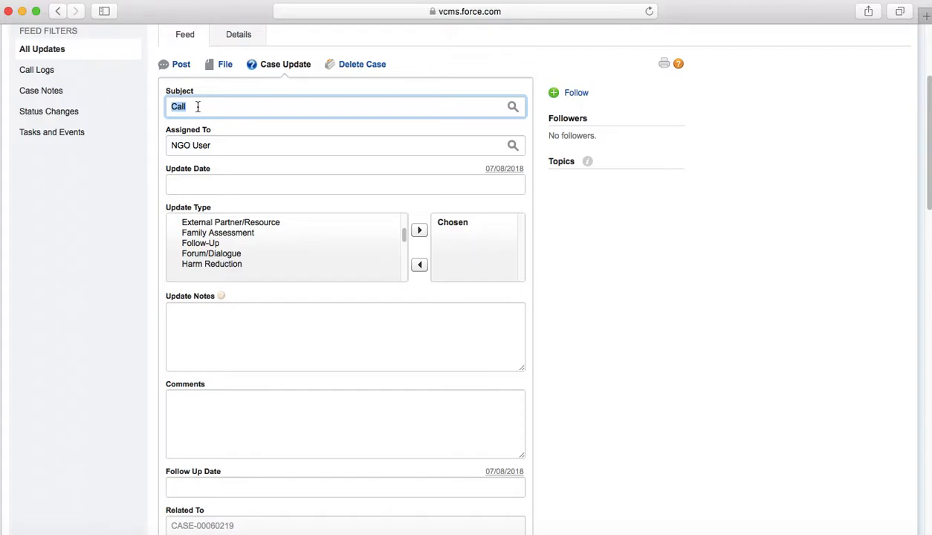
- Browse the preset subject lookup list, then close it
click(513, 108)
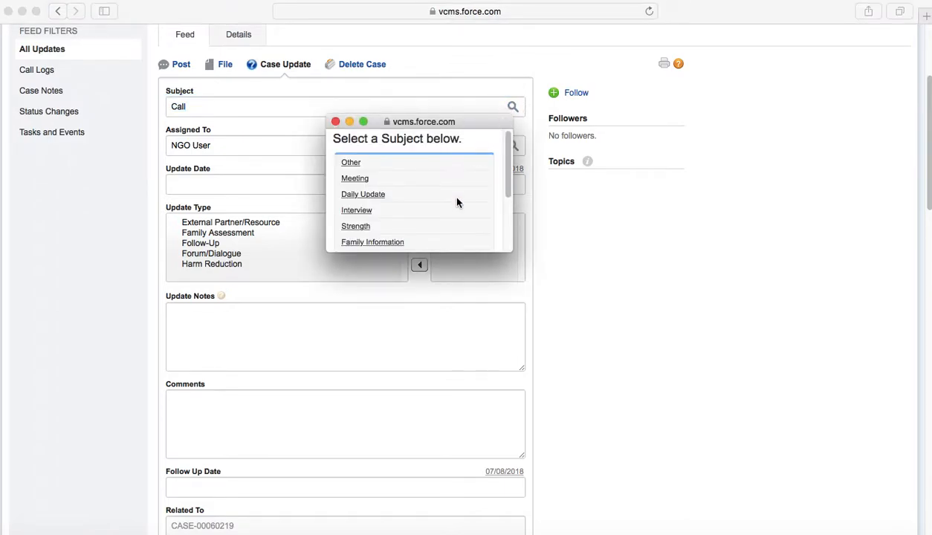
scroll(457, 201, down, 4)
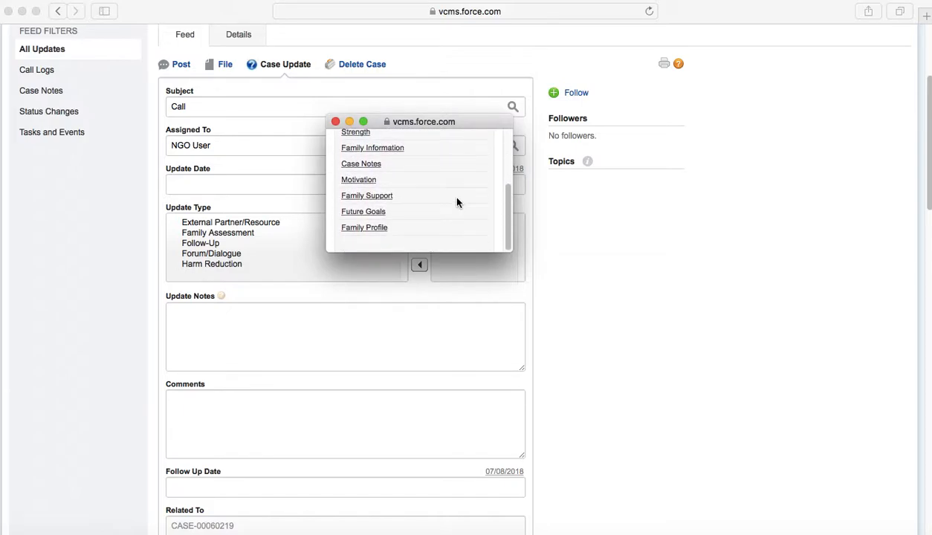
scroll(457, 202, up, 5)
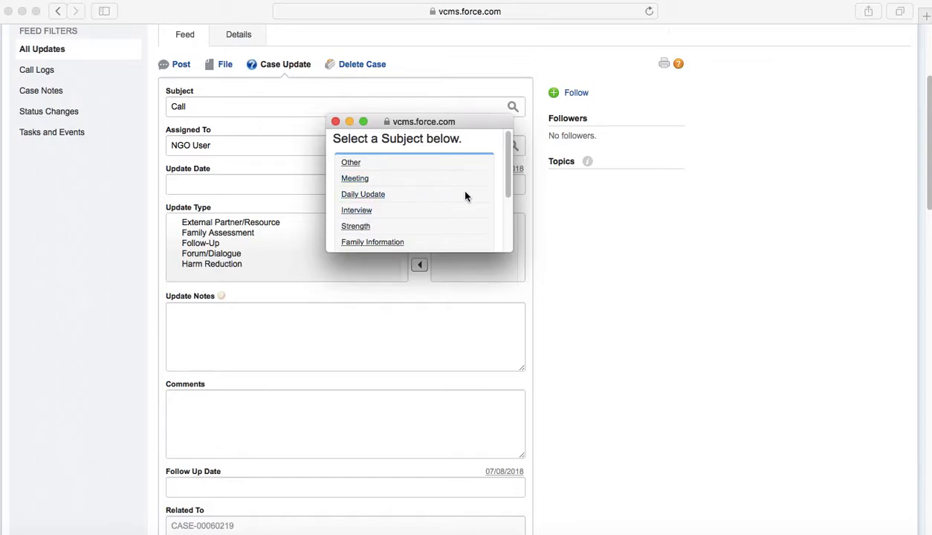
click(336, 121)
- Replace the subject with 'Informal Meeting' and set the update date to 07/08/2018
click(314, 110)
text(Informa)
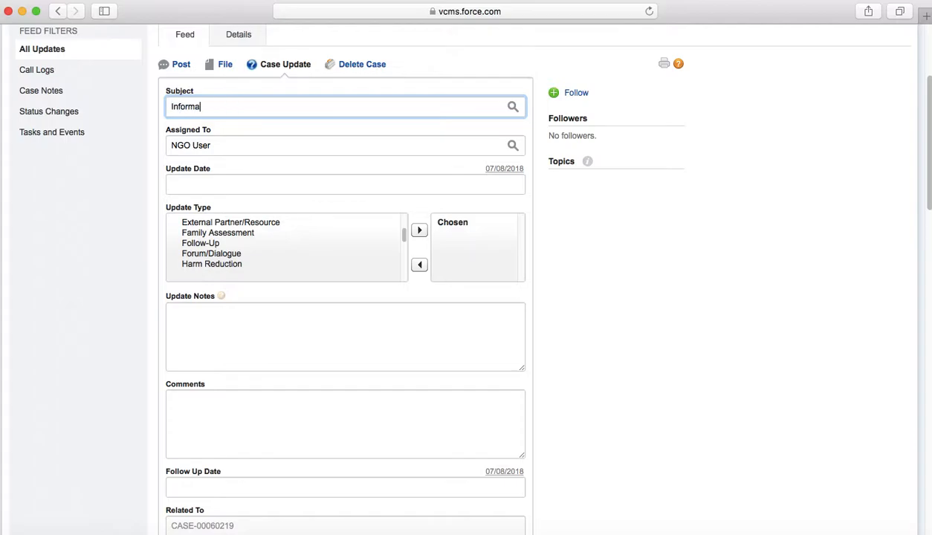
text(l Meeting)
scroll(286, 165, down, 1)
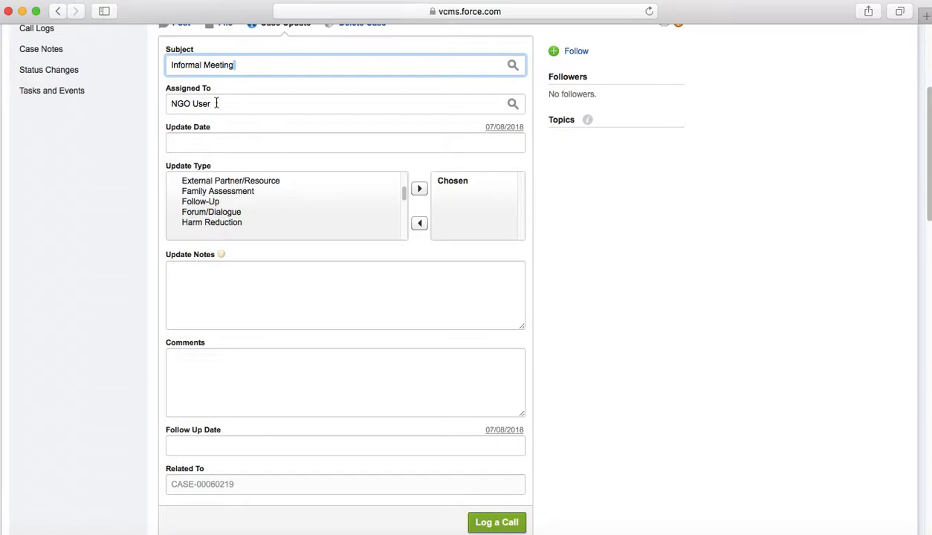
click(213, 136)
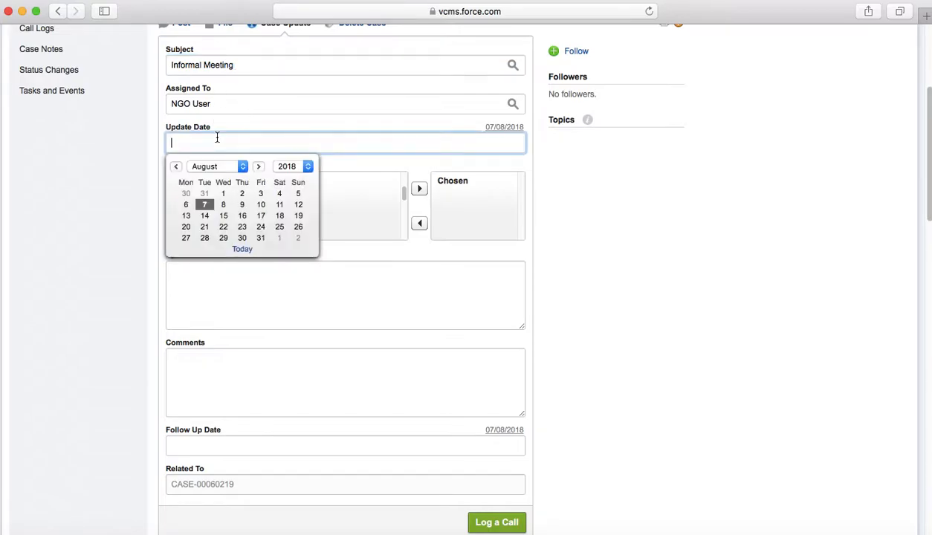
click(208, 205)
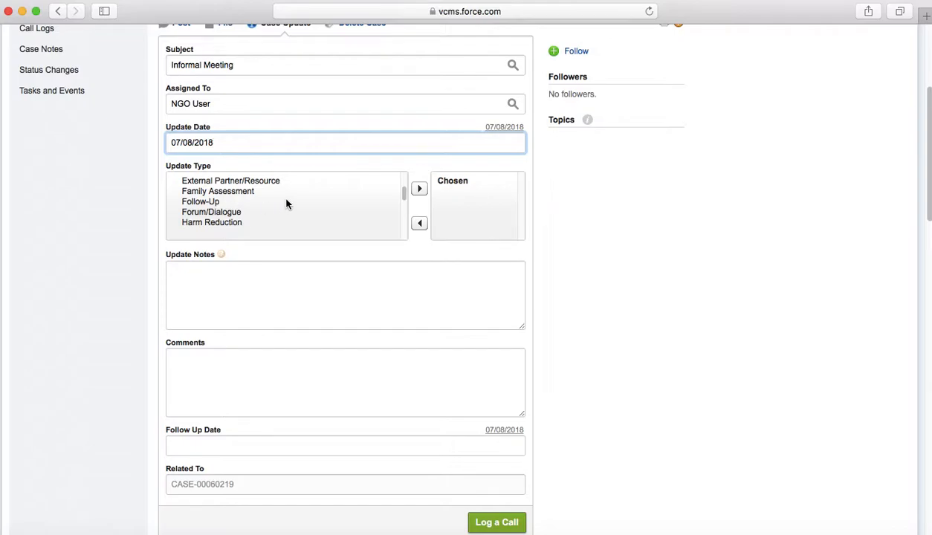
scroll(296, 201, up, 3)
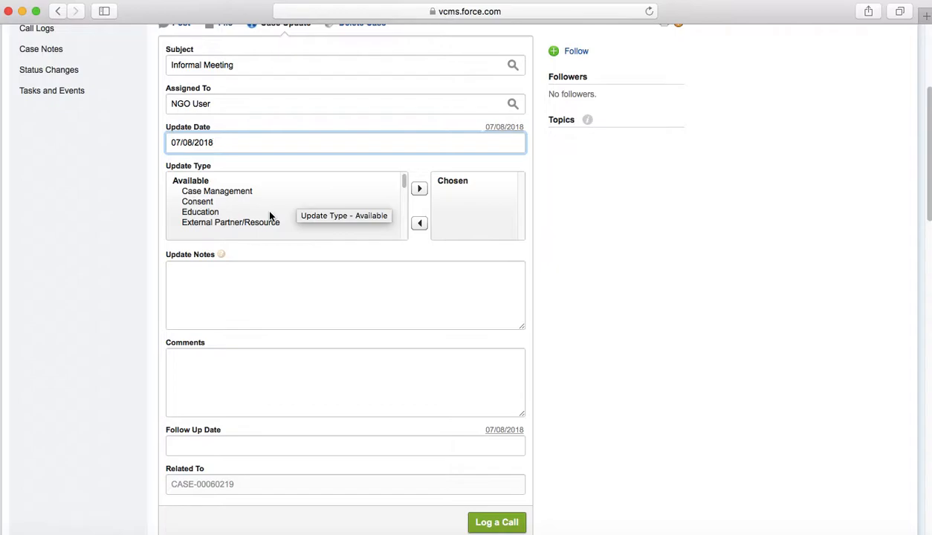
- Add Harm Reduction and Drug/Alcohol Issues to the chosen update types
click(245, 192)
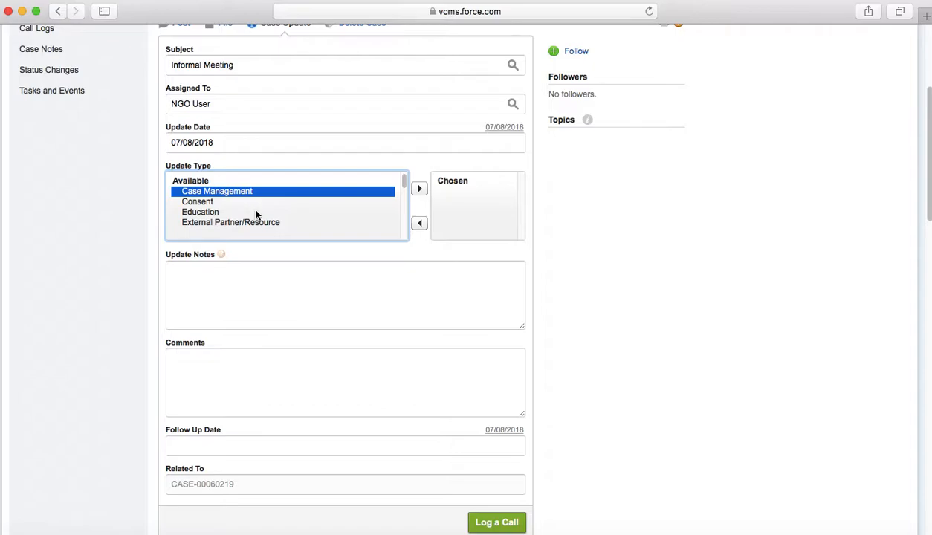
scroll(253, 211, down, 3)
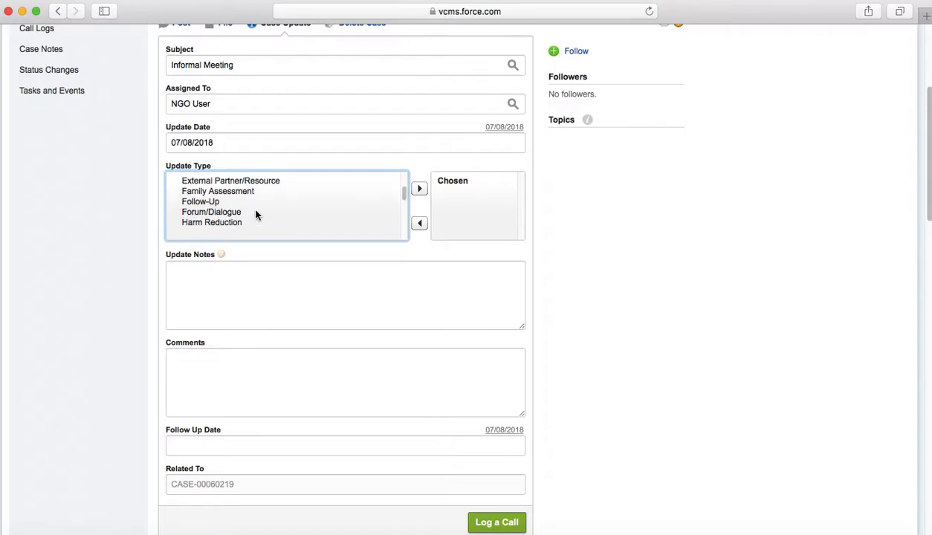
scroll(256, 215, down, 1)
double_click(241, 213)
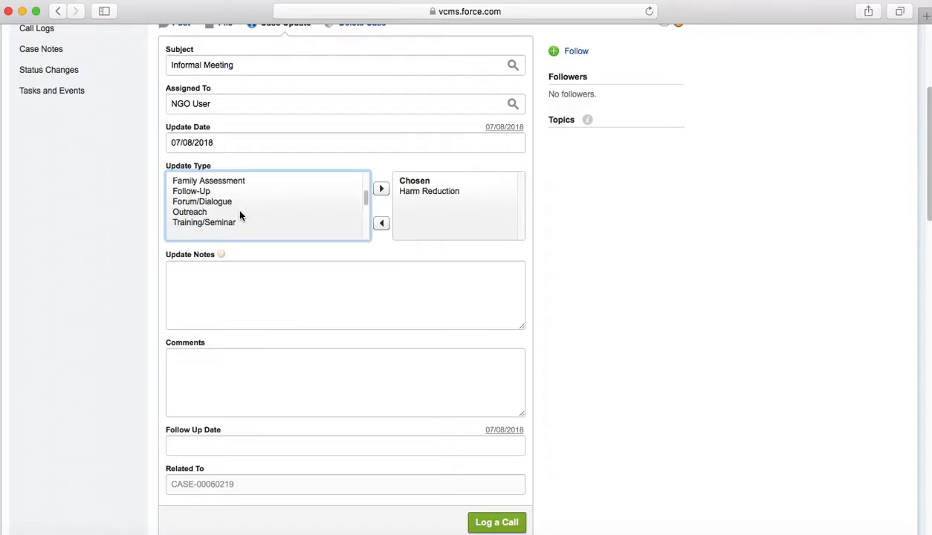
scroll(242, 212, down, 2)
scroll(249, 216, down, 2)
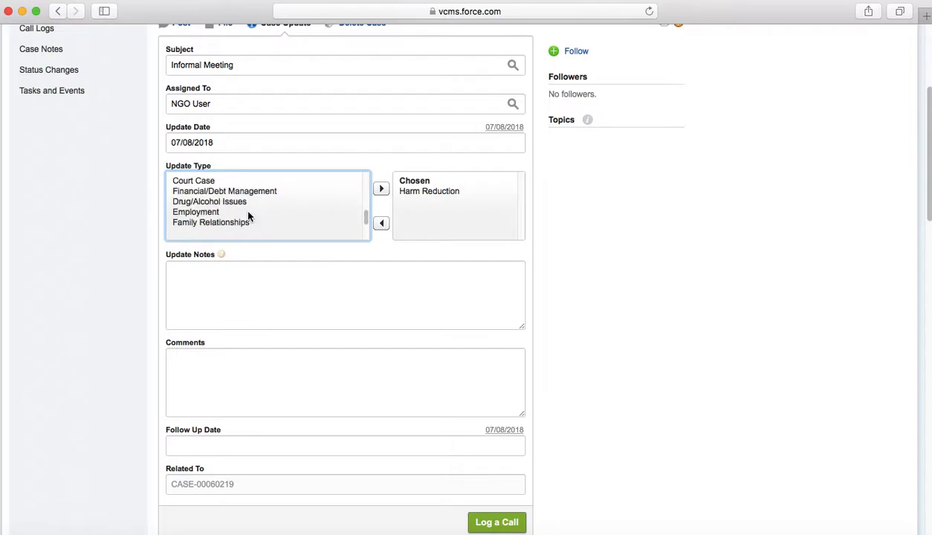
double_click(240, 202)
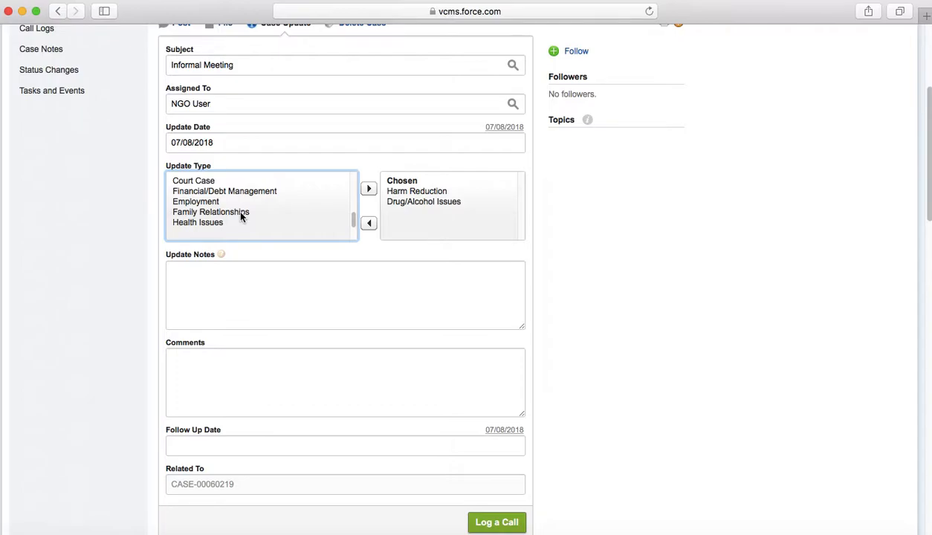
- Add Family Relationships and Health Issues to the chosen update types
double_click(240, 212)
scroll(269, 217, down, 1)
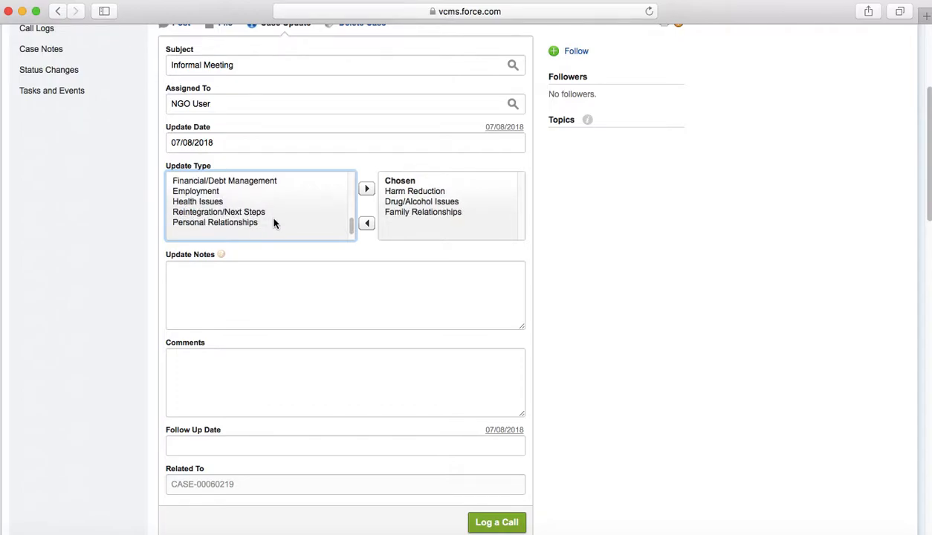
click(233, 201)
double_click(232, 201)
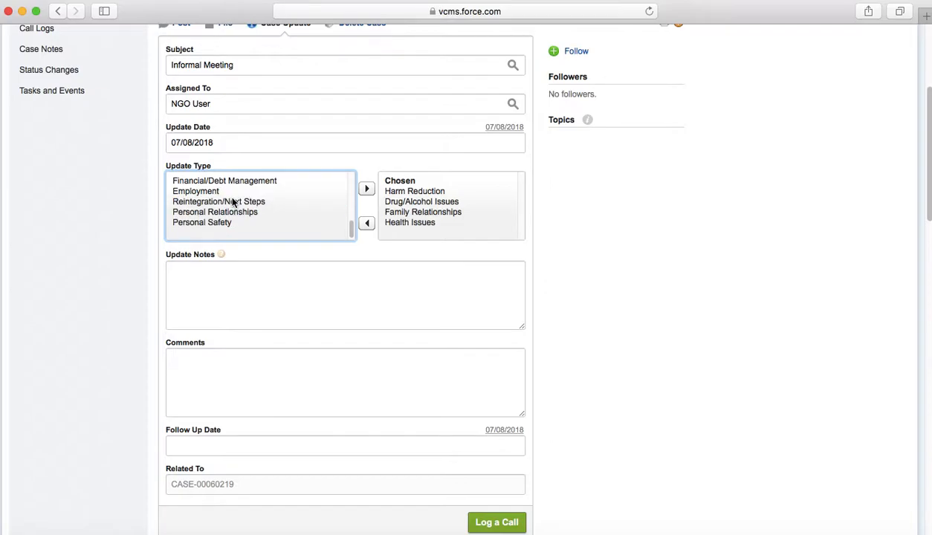
scroll(241, 211, down, 2)
scroll(238, 208, up, 3)
click(245, 245)
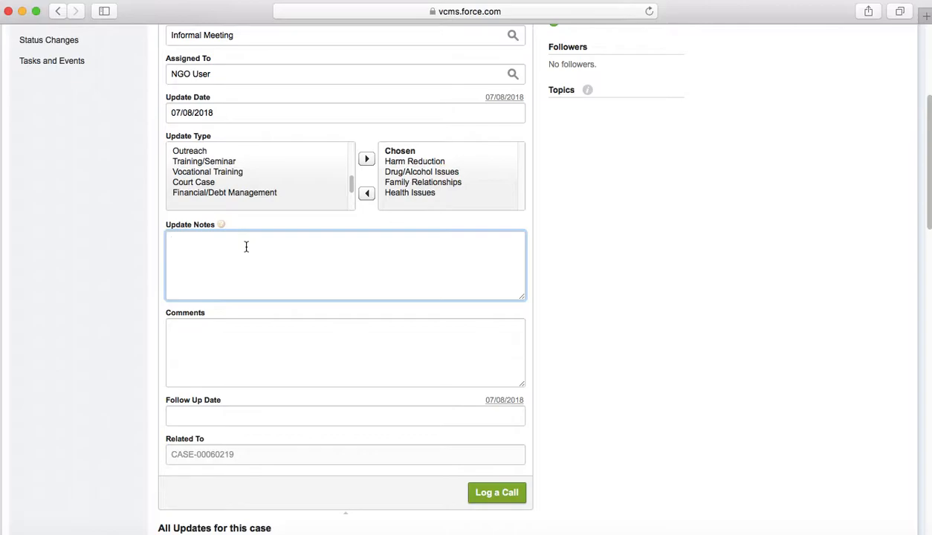
- Write the update notes 'said that they had relapsed drinking last night.'
text(a)
key(BackSpace)
text(A)
key(BackSpace)
text(said that they had relapsed drinking last night.)
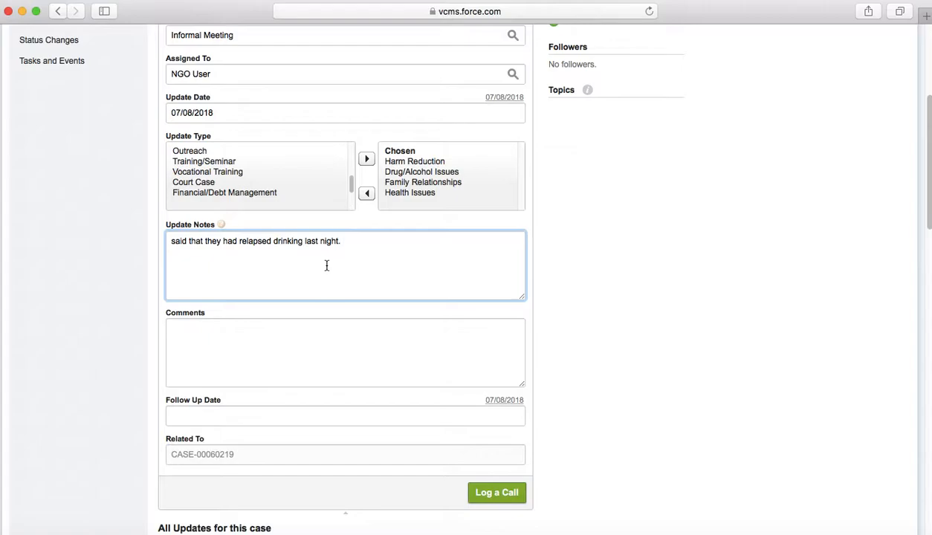
scroll(287, 253, down, 2)
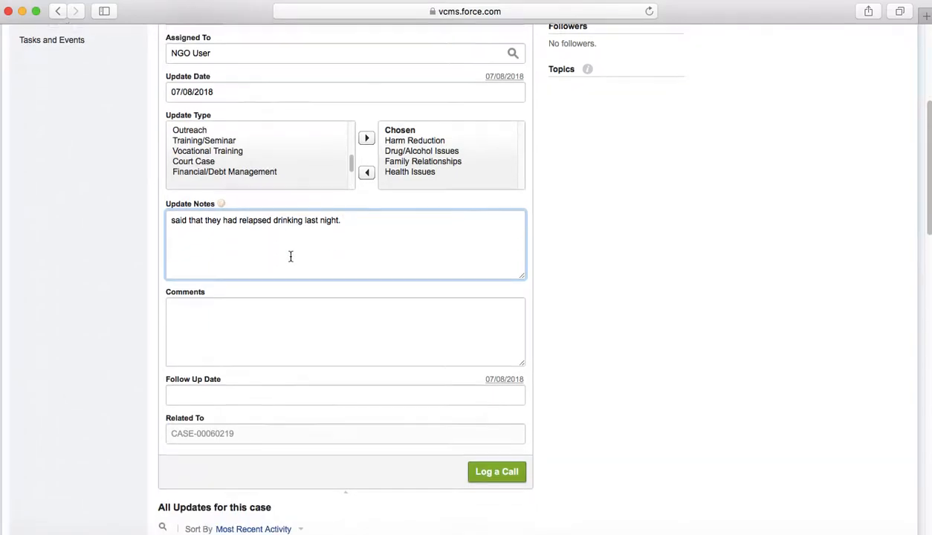
- Add the comment 'touch base with them next week's counselling session'
click(256, 310)
scroll(256, 310, down, 1)
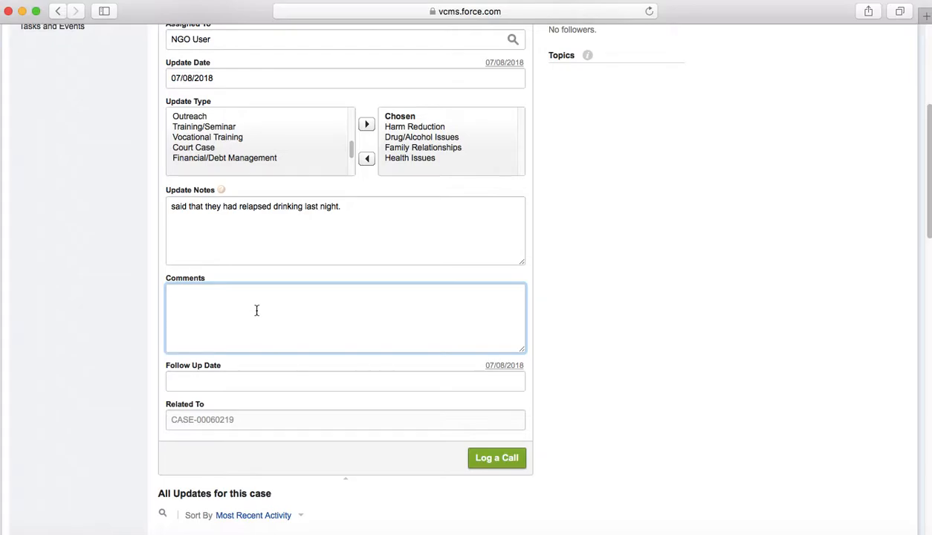
text(touch base with then)
key(BackSpace)
text(m next week's )
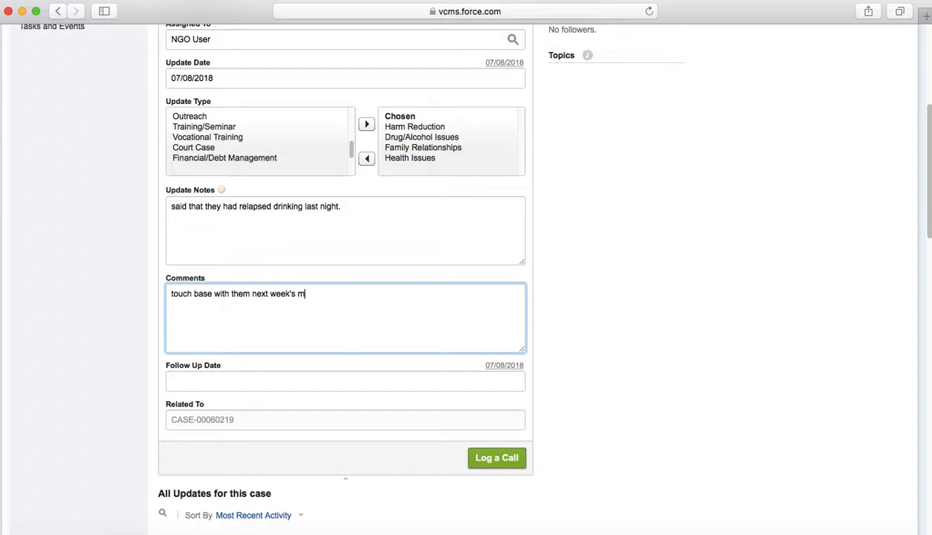
text(counselling session)
scroll(343, 350, down, 2)
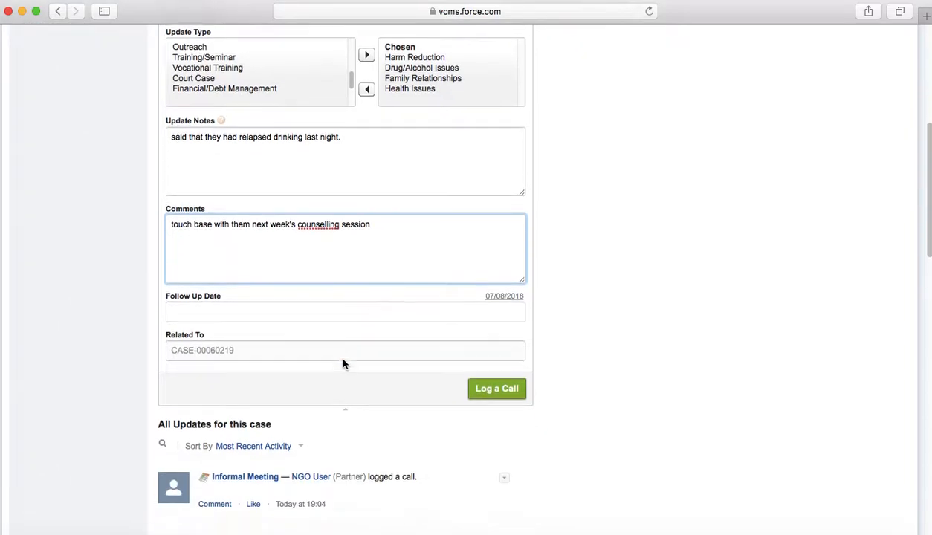
scroll(343, 365, down, 1)
- Set the follow-up date to 14/08/2018 and log the update as a call
click(296, 281)
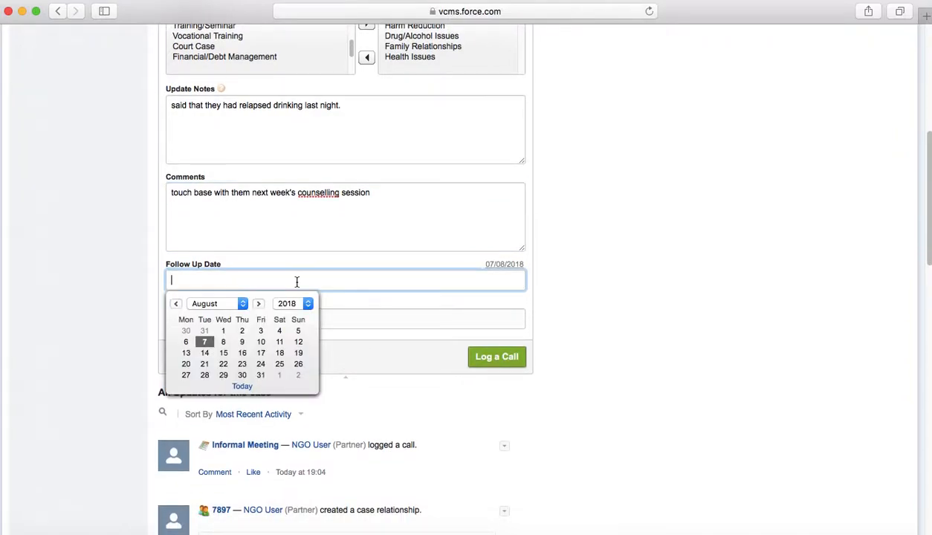
click(205, 354)
scroll(209, 358, down, 1)
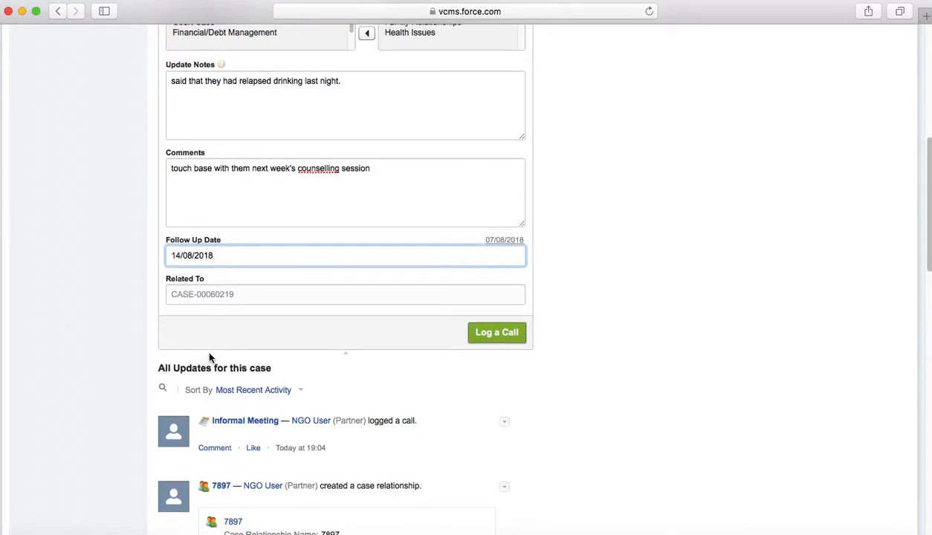
click(497, 334)
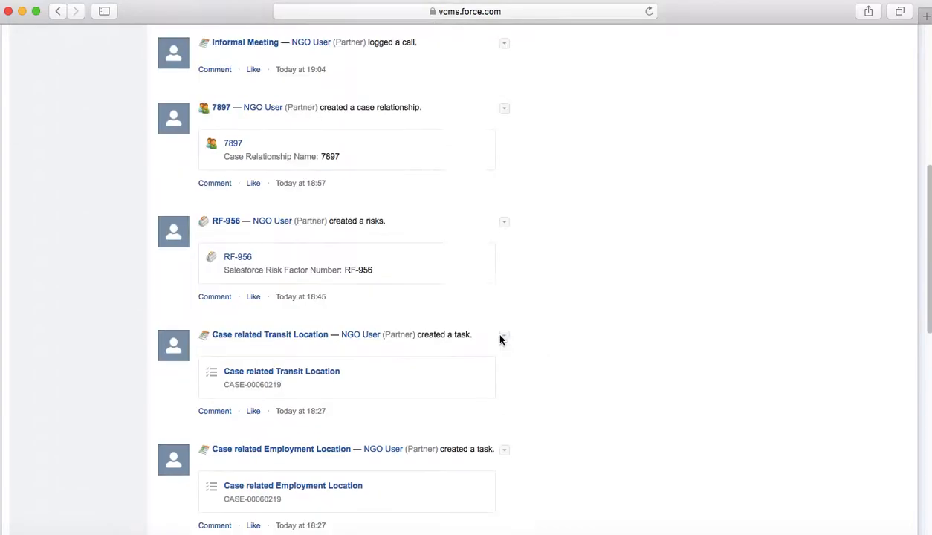
- Switch to the case Details and scroll down to the Activity History list
scroll(547, 266, up, 10)
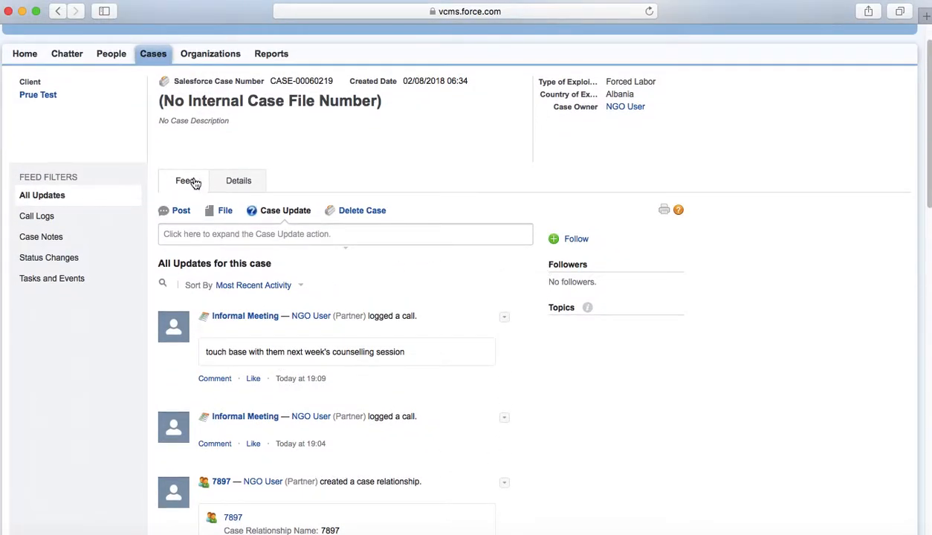
click(241, 183)
scroll(345, 377, down, 15)
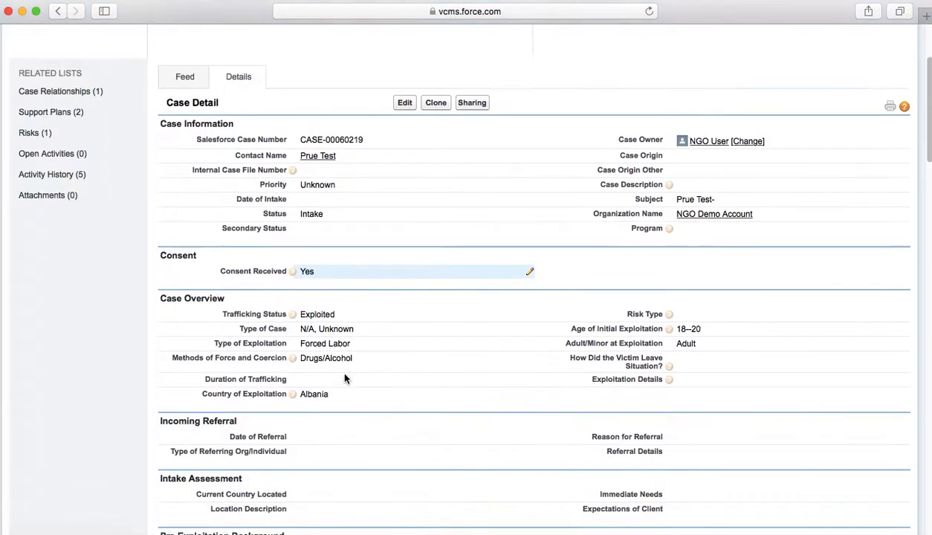
scroll(344, 378, down, 10)
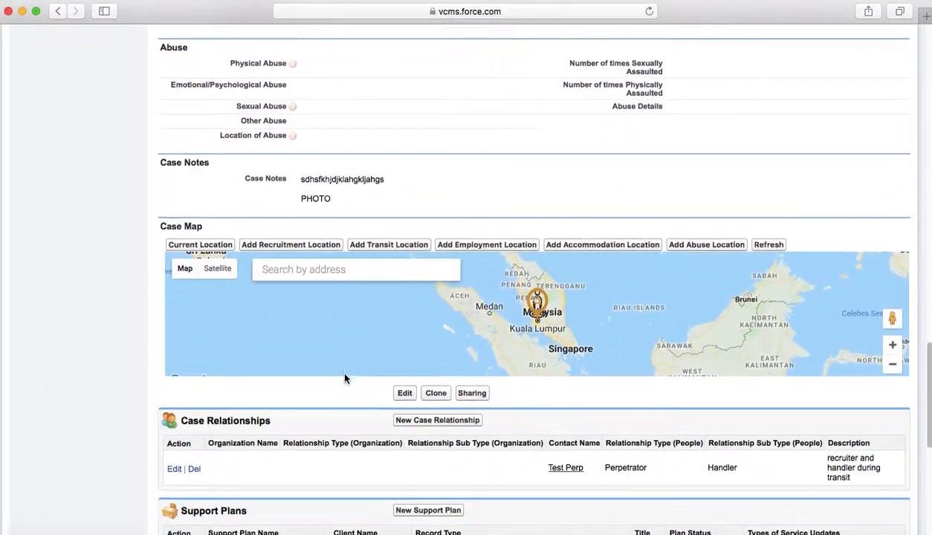
scroll(322, 433, down, 1)
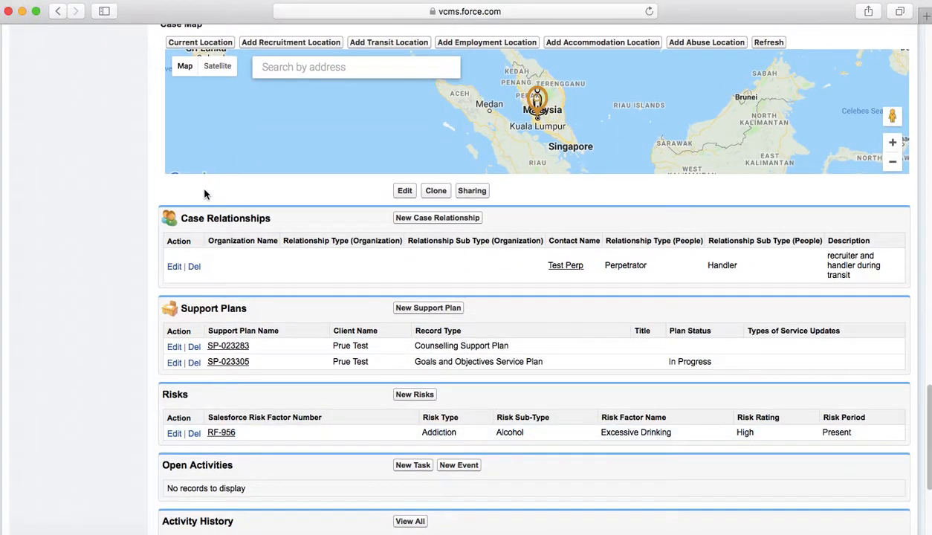
scroll(142, 461, down, 3)
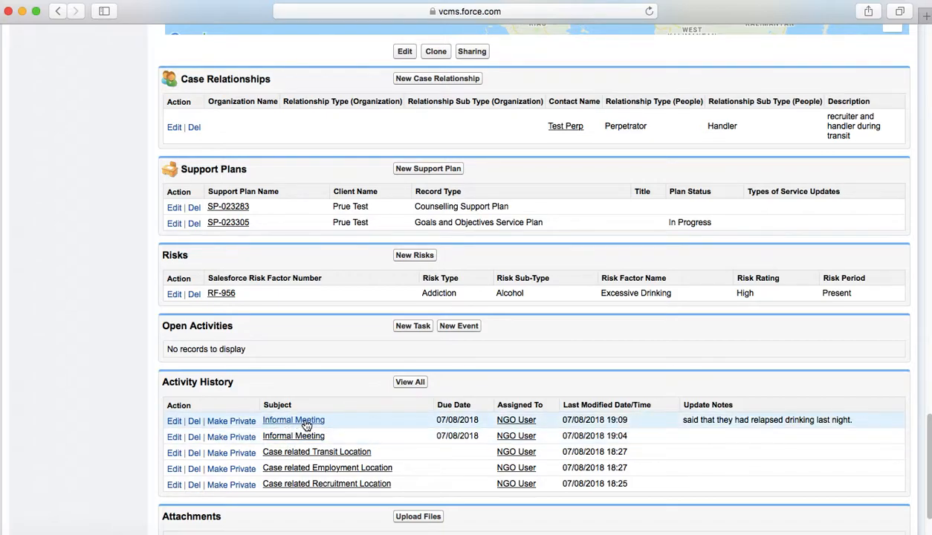
- Inspect the newest Informal Meeting task, then return and view all Activity History entries
click(302, 423)
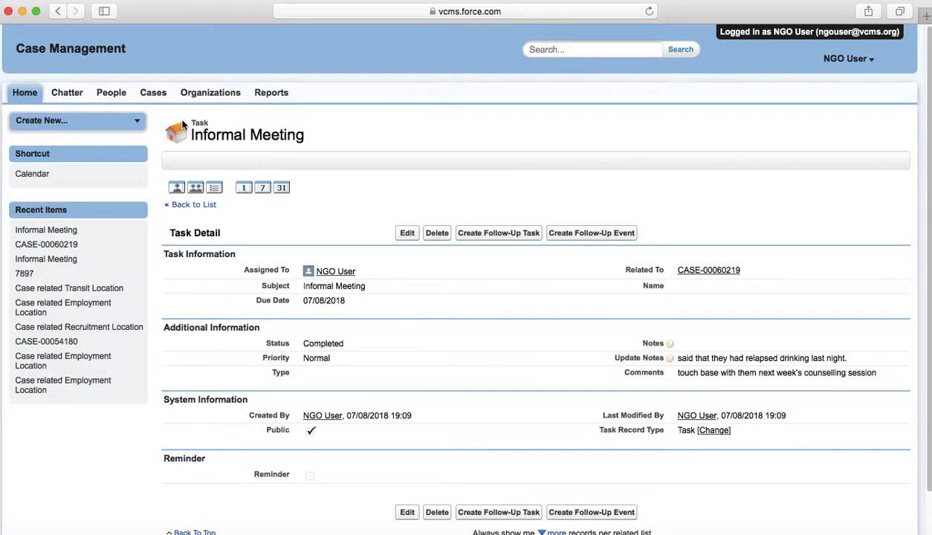
click(58, 12)
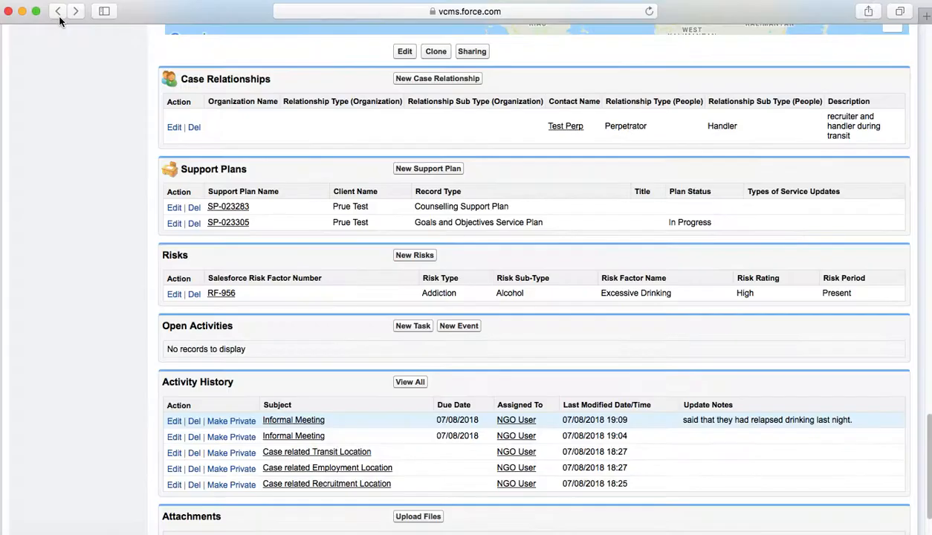
scroll(355, 385, down, 1)
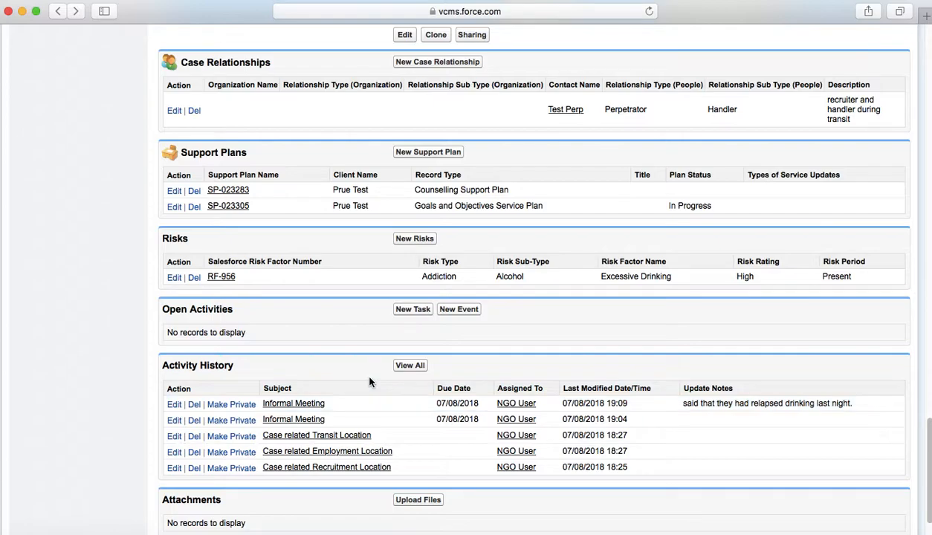
click(409, 365)
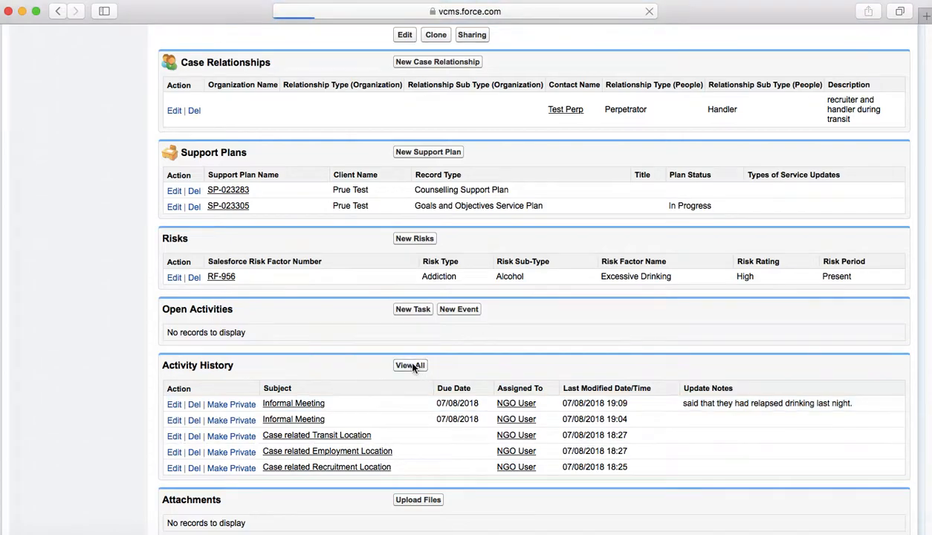